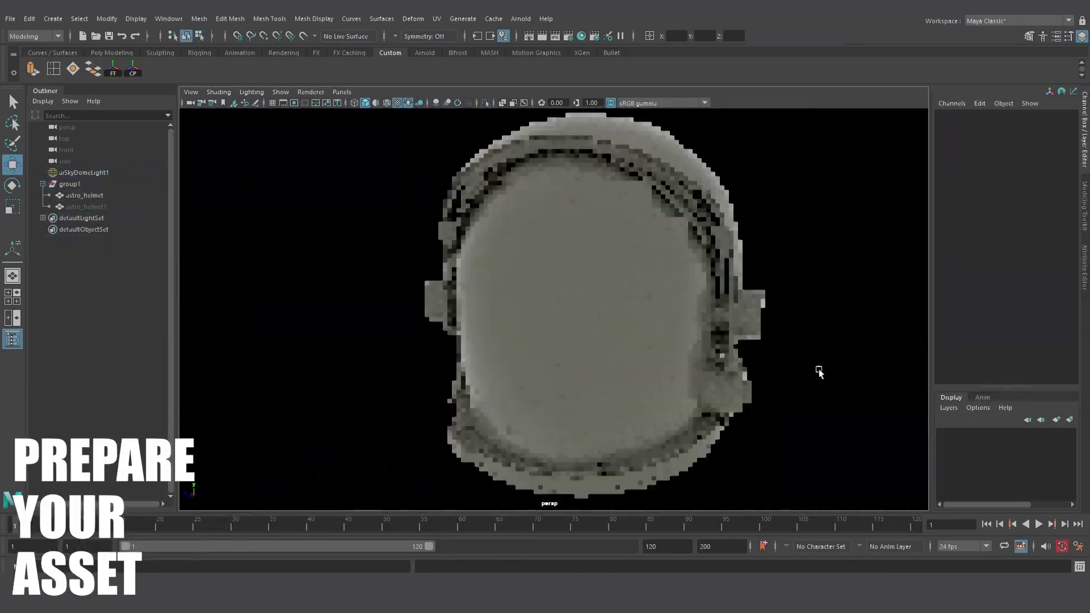
Select the astro_helmet model and move the checker-mapped UV Editor view aside.
{"action": "left_click", "coordinate": [523, 289]}
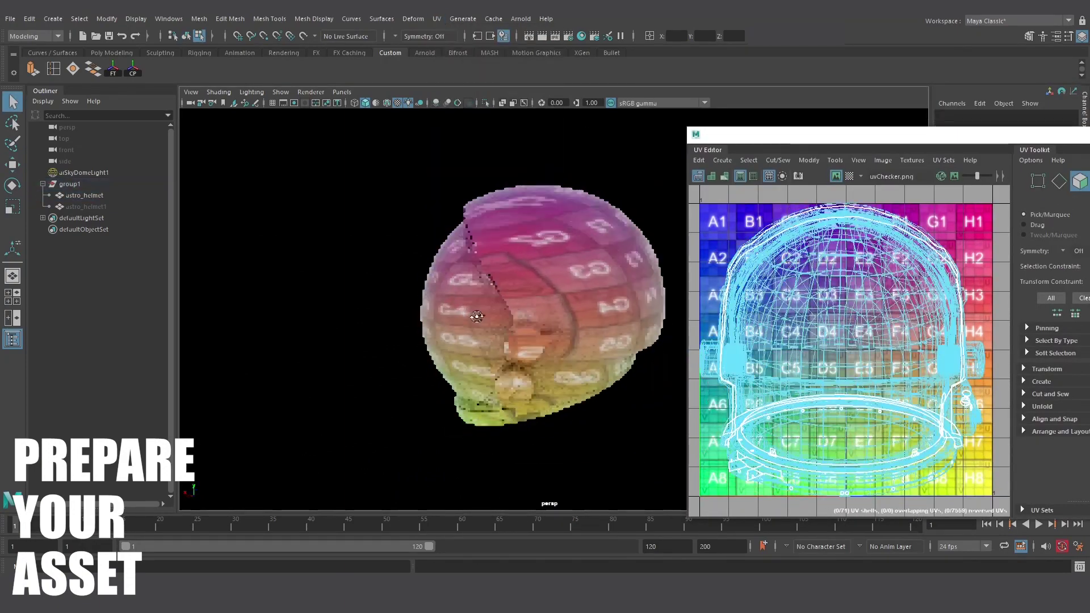
{"action": "left_click_drag", "start_coordinate": [785, 143], "coordinate": [921, 189]}
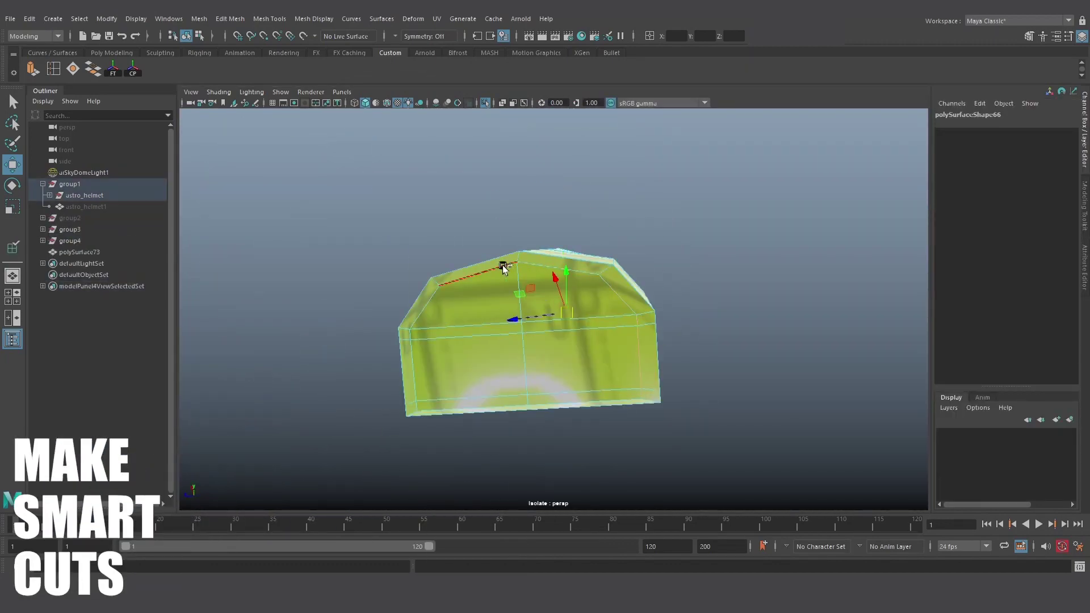
Orbit around the small green part and undo the last three UV edits to compare states.
{"action": "left_click_drag", "start_coordinate": [503, 267], "coordinate": [571, 335], "text": "alt"}
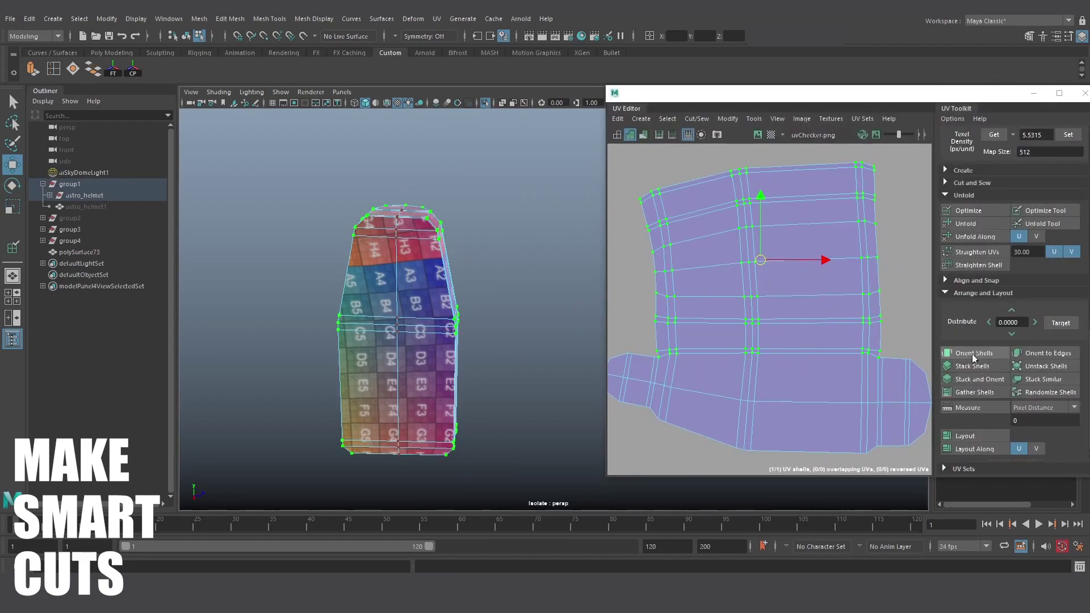
{"action": "key", "text": "ctrl+z"}
{"action": "key", "text": "ctrl+z"}
{"action": "key", "text": "ctrl+z"}
{"action": "key", "text": "ctrl+z"}
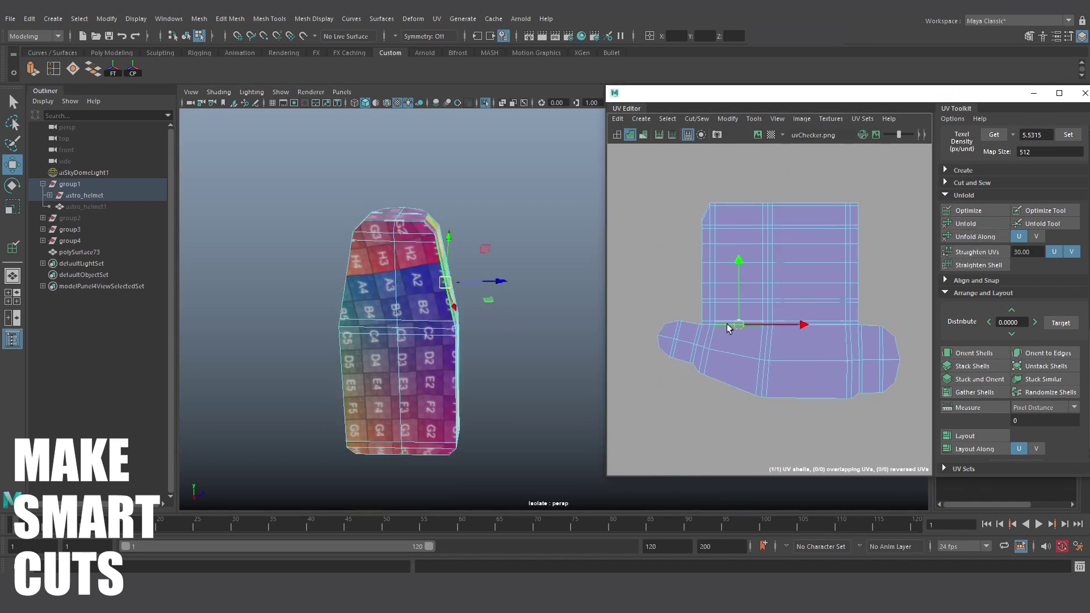
{"action": "key", "text": "ctrl+z"}
{"action": "key", "text": "ctrl+z"}
{"action": "key", "text": "ctrl+z"}
{"action": "key", "text": "ctrl+z"}
{"action": "key", "text": "ctrl+z"}
{"action": "key", "text": "ctrl+z"}
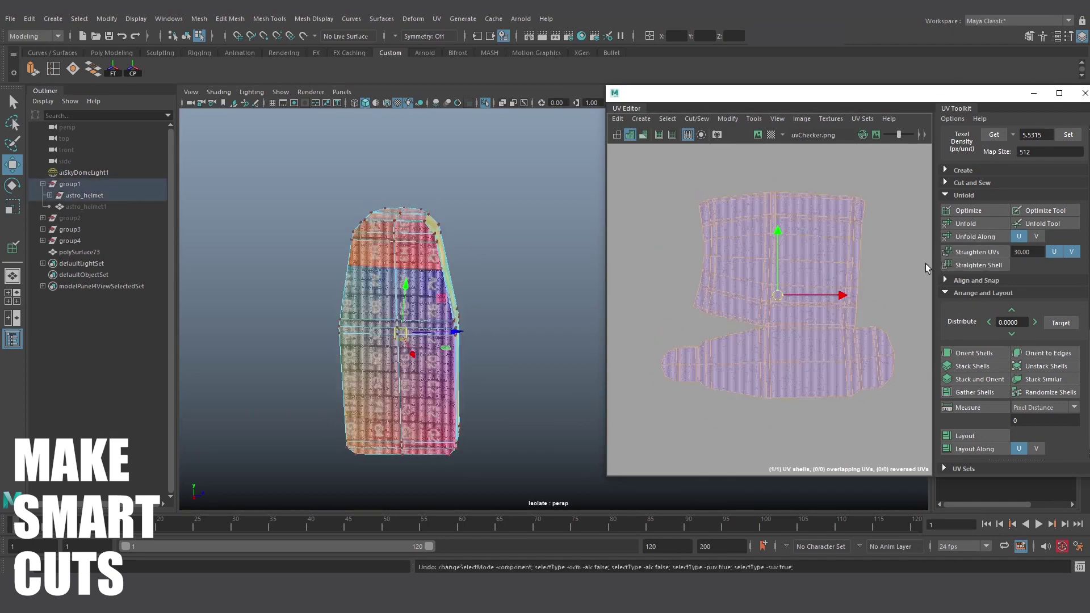
{"action": "key", "text": "ctrl+z"}
{"action": "key", "text": "ctrl+z"}
{"action": "key", "text": "ctrl+z"}
{"action": "key", "text": "ctrl+z"}
{"action": "key", "text": "ctrl+z"}
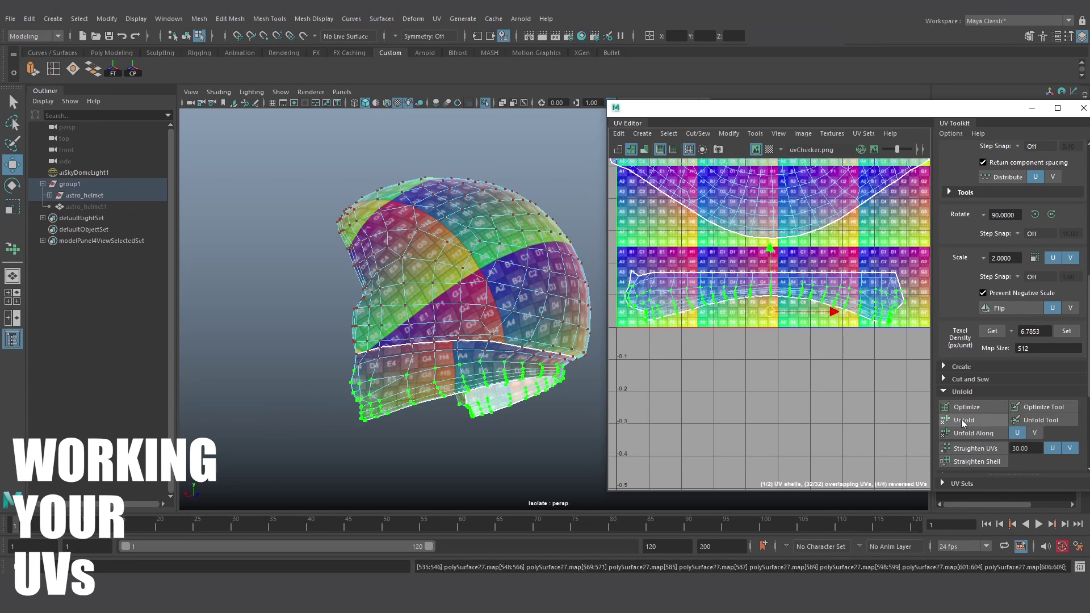
Unfold the selected shell and the lower rim shell, nudging the rim shell slightly downward.
{"action": "left_click", "coordinate": [960, 420]}
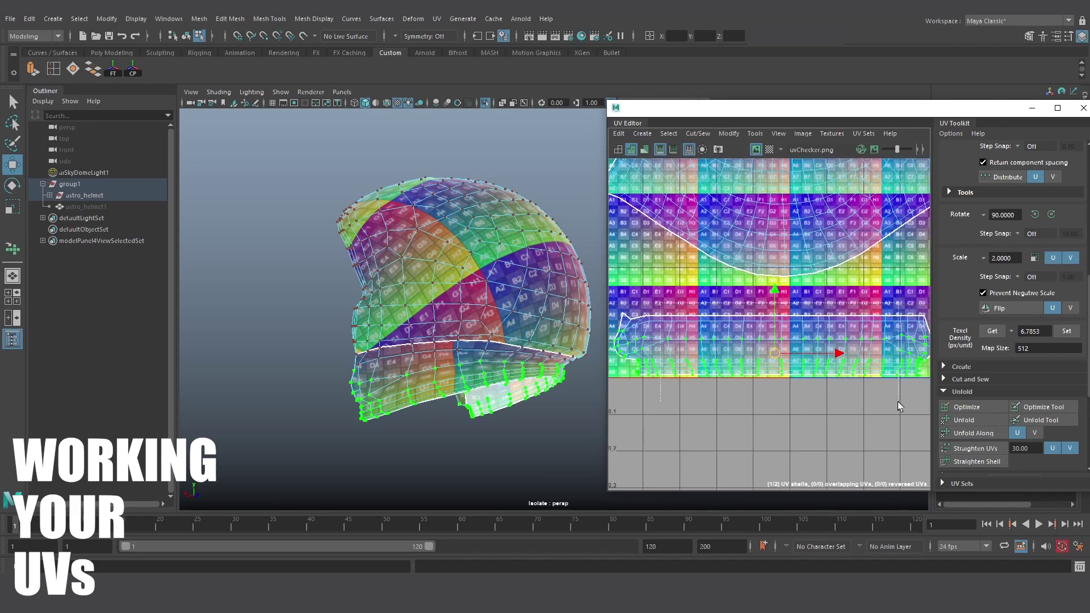
{"action": "left_click", "coordinate": [977, 423]}
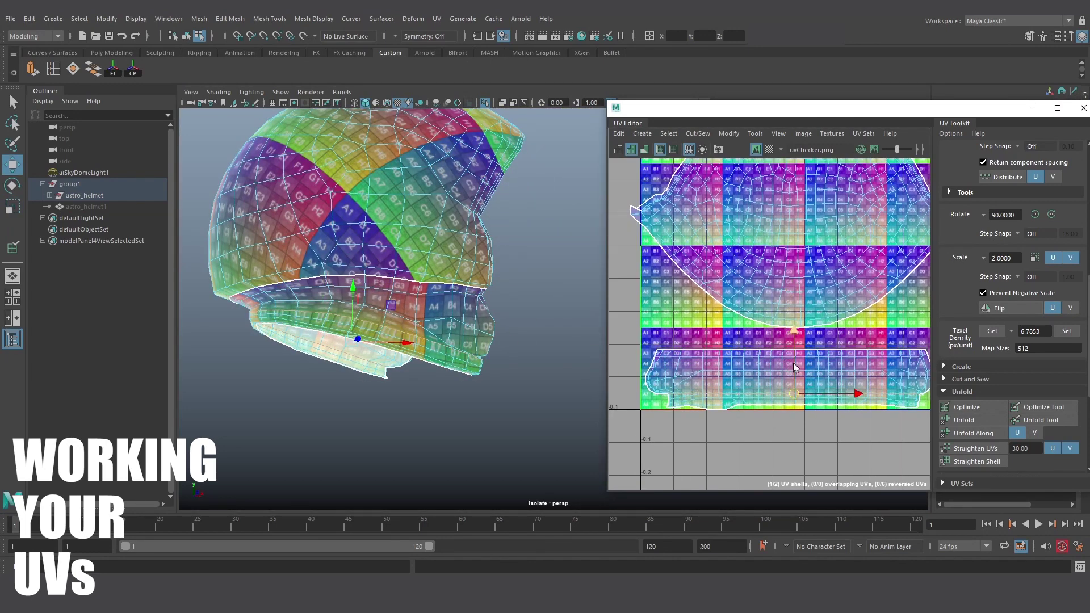
{"action": "left_click_drag", "start_coordinate": [803, 357], "coordinate": [799, 361]}
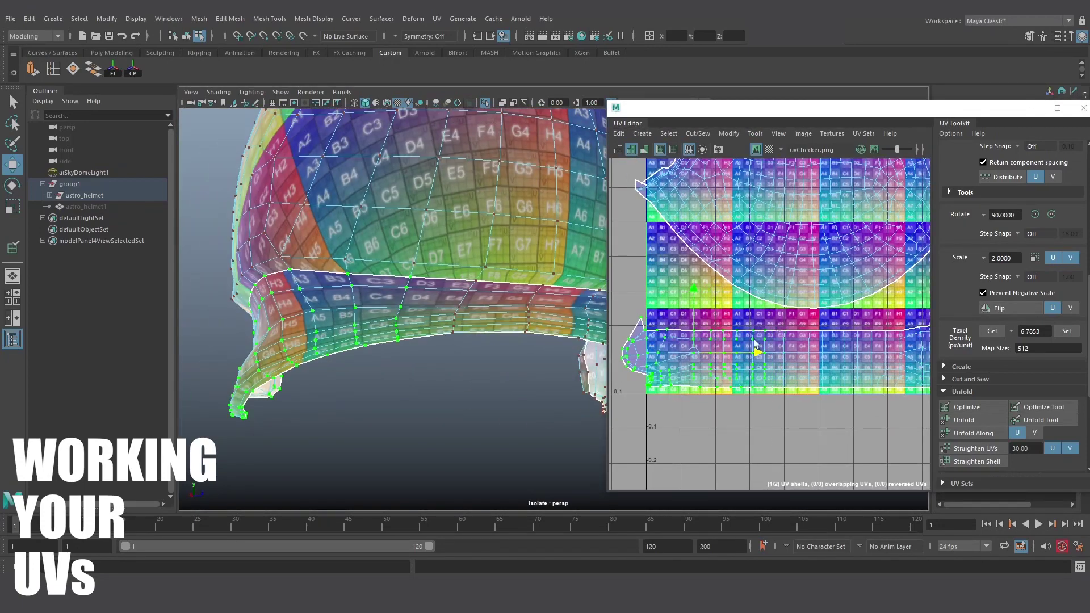
{"action": "left_click_drag", "start_coordinate": [854, 415], "coordinate": [742, 466]}
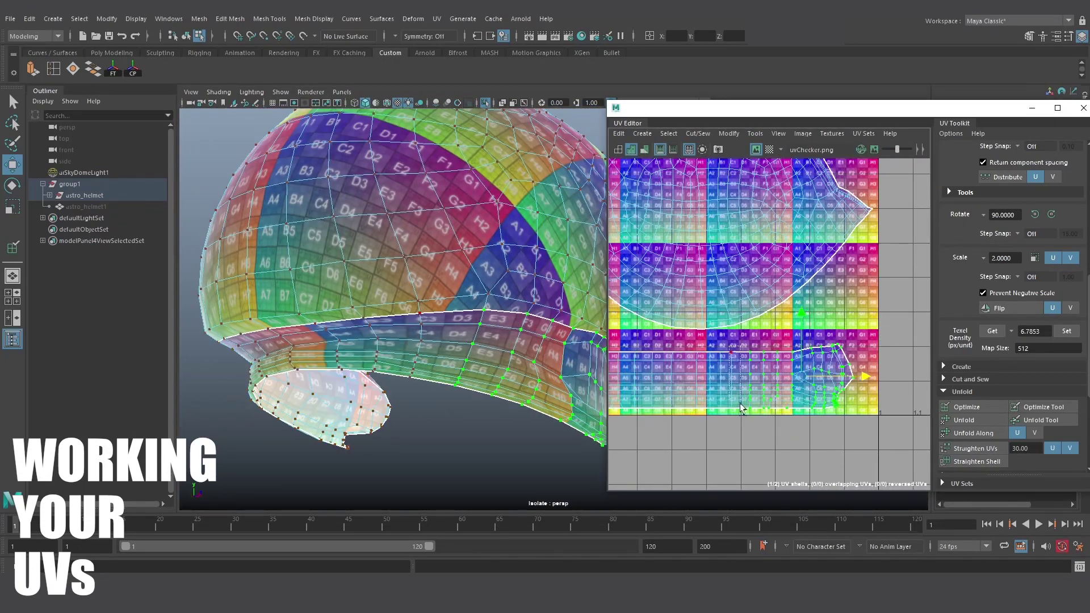
{"action": "middle_click_drag", "start_coordinate": [741, 408], "coordinate": [843, 378], "text": "alt"}
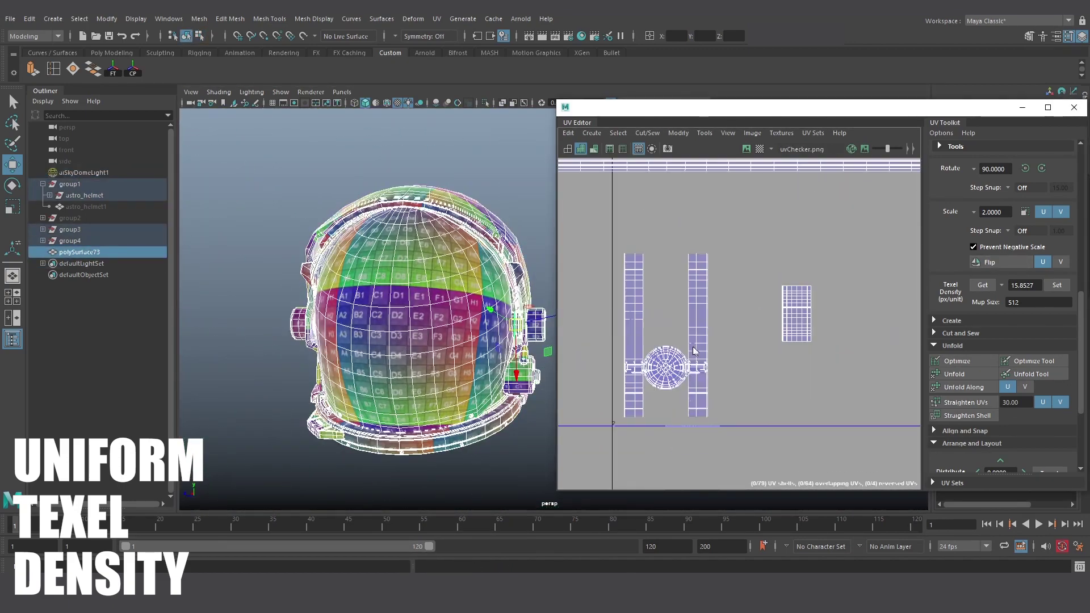
Select the circular UV shell as the texel density reference.
{"action": "left_click", "coordinate": [681, 332]}
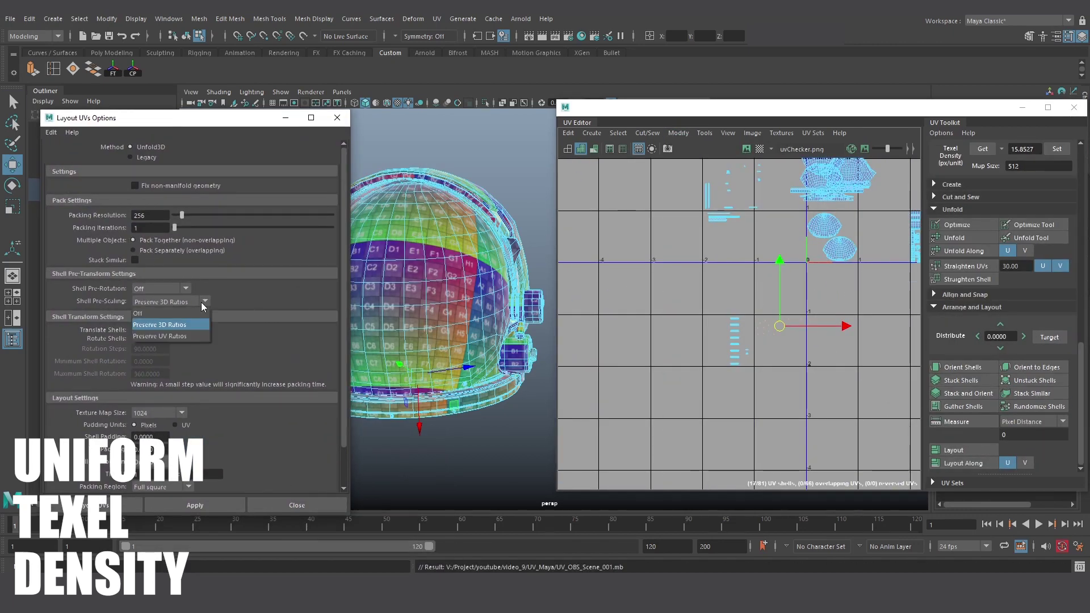
Apply Layout UVs with the chosen tile settings, then select the upper dome shell.
{"action": "scroll", "coordinate": [835, 273], "scroll_direction": "up", "scroll_amount": 3}
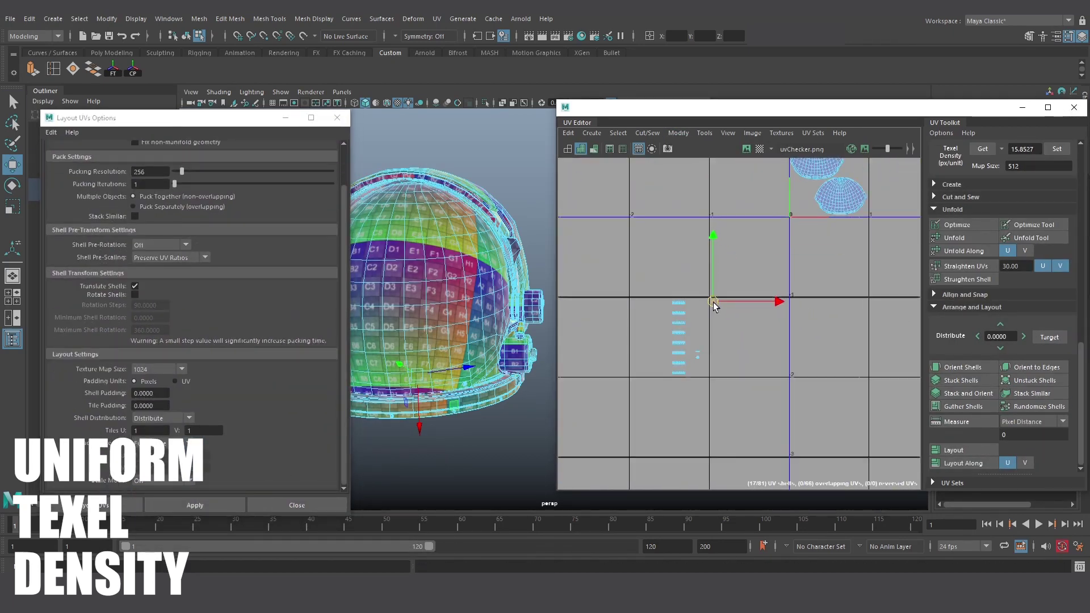
{"action": "left_click", "coordinate": [176, 503]}
{"action": "scroll", "coordinate": [784, 335], "scroll_direction": "down", "scroll_amount": 5}
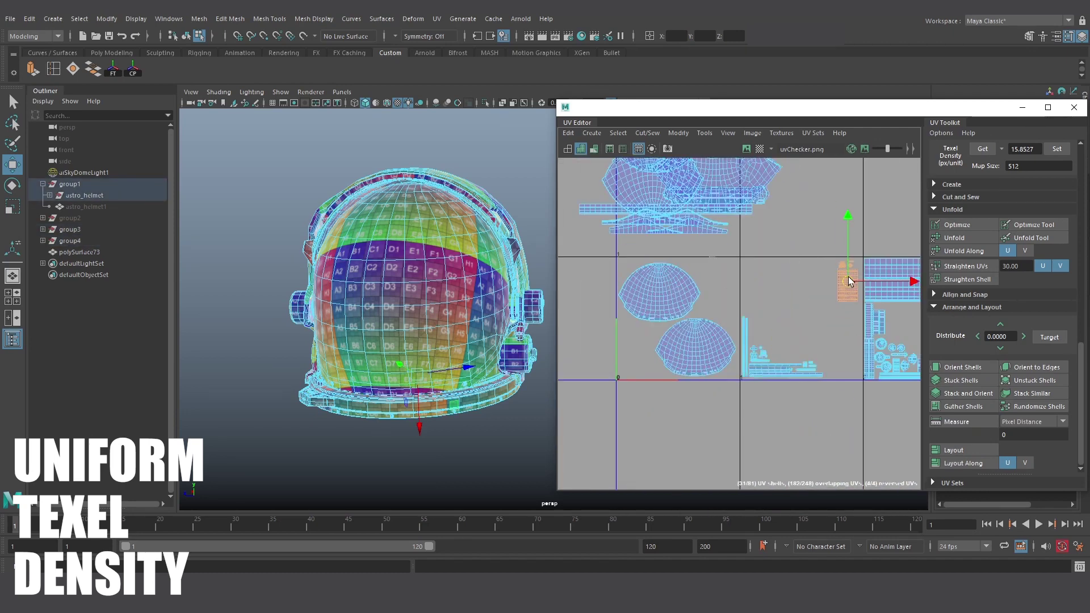
{"action": "left_click", "coordinate": [682, 267]}
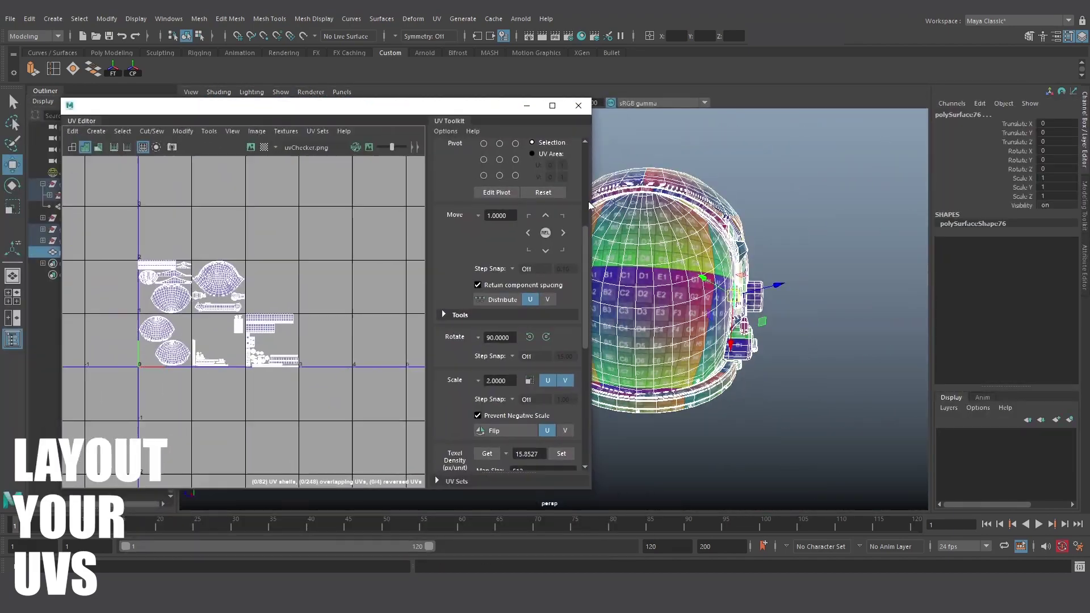
{"action": "left_click_drag", "start_coordinate": [590, 206], "coordinate": [499, 205]}
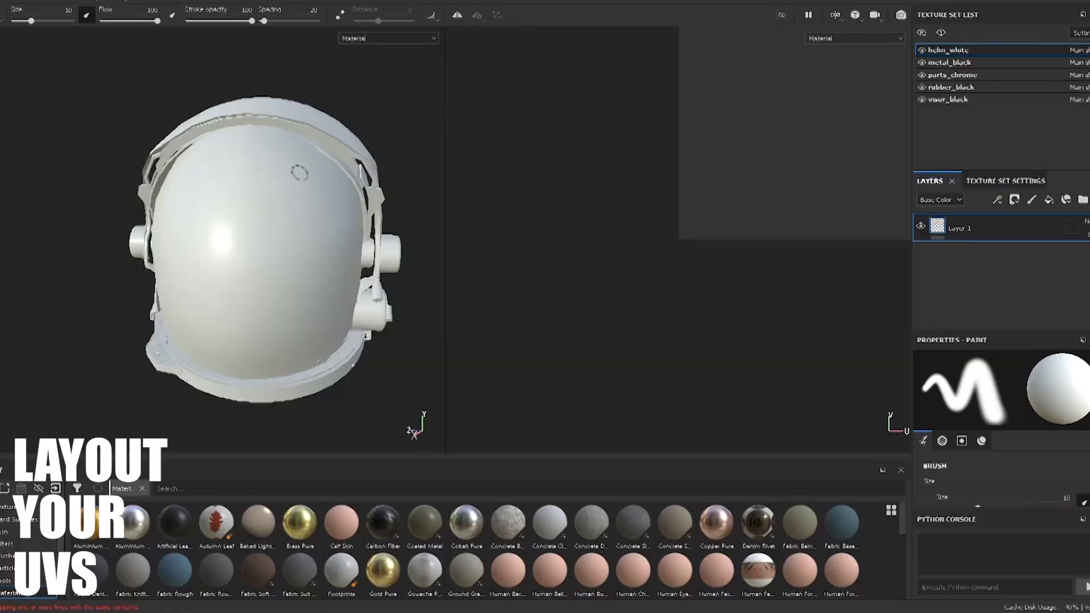
Create the project, edit the Scratches generator, and apply Glass Visor and Plastic Glossy Stained materials.
{"action": "left_click", "coordinate": [588, 494]}
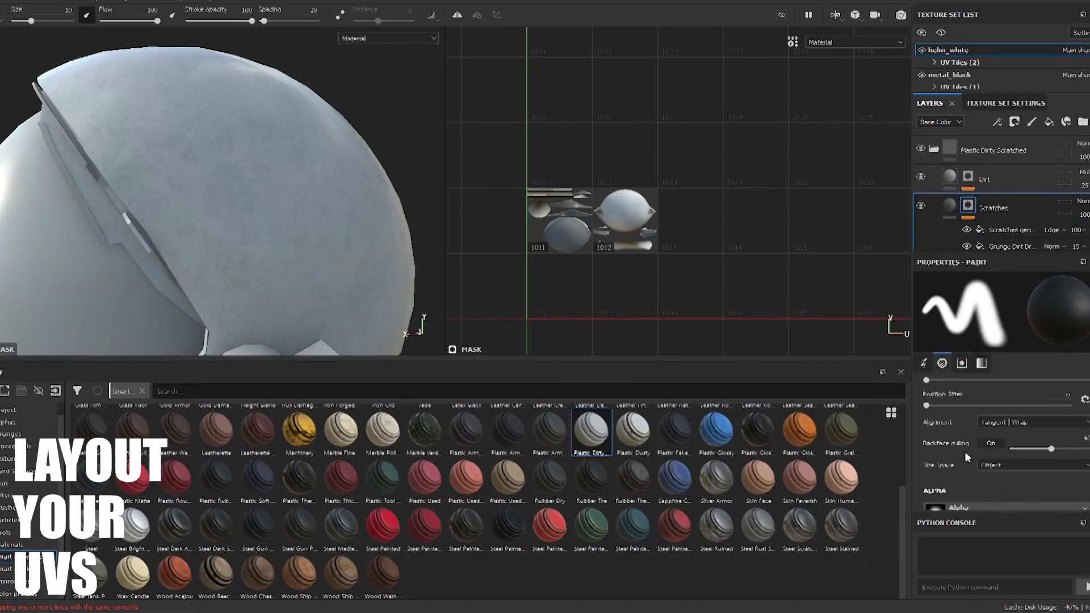
{"action": "left_click", "coordinate": [1006, 231]}
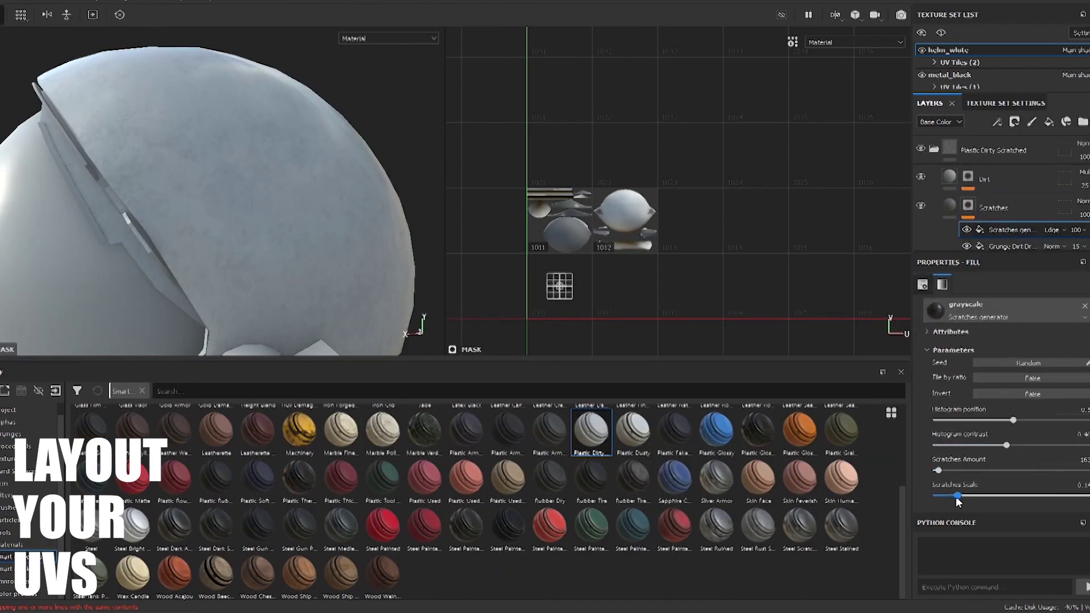
{"action": "left_click_drag", "start_coordinate": [133, 522], "coordinate": [194, 227]}
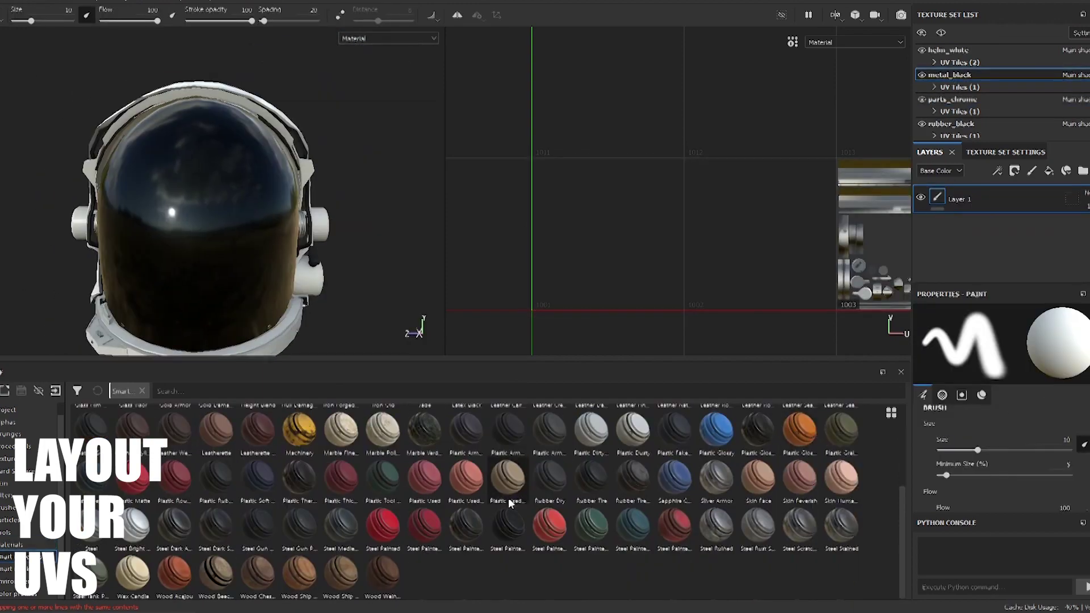
{"action": "left_click_drag", "start_coordinate": [799, 430], "coordinate": [936, 196]}
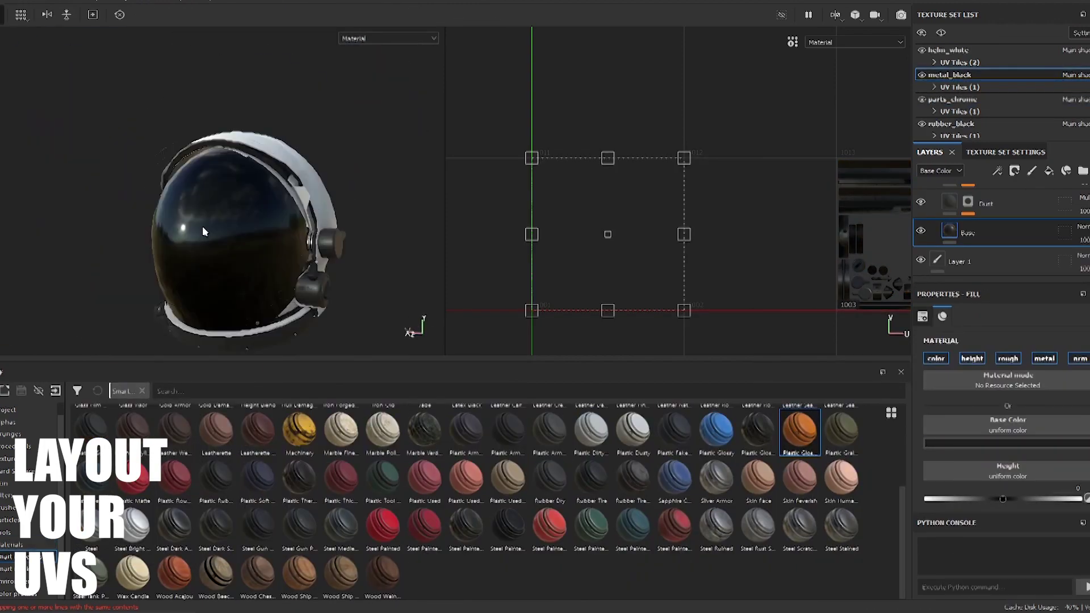